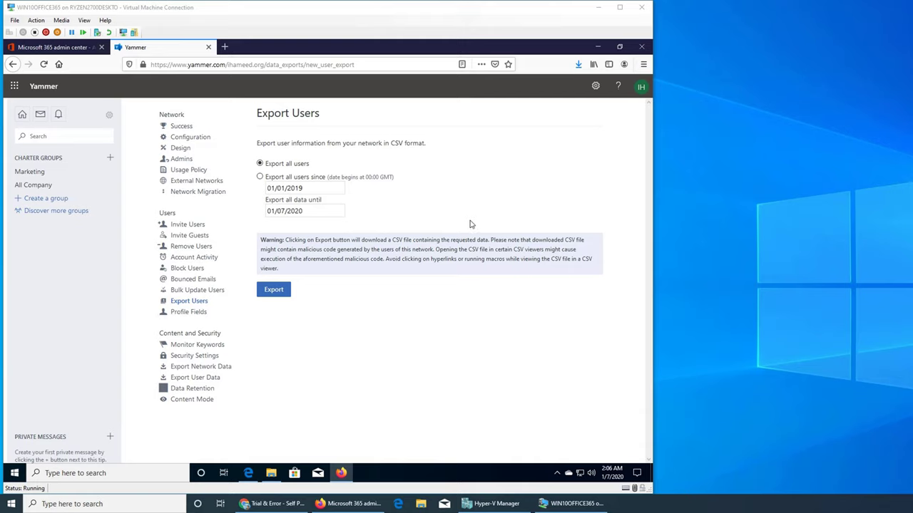
Go to the Remove Users admin page listing the six deactivated accounts.
left_click(189, 247)
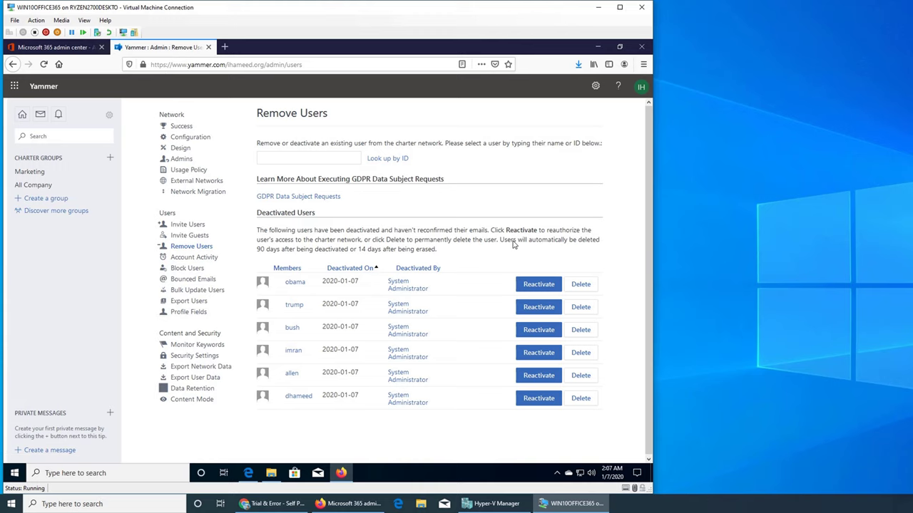
Reactivate the obama account, the first user in the deactivated list.
left_click(537, 286)
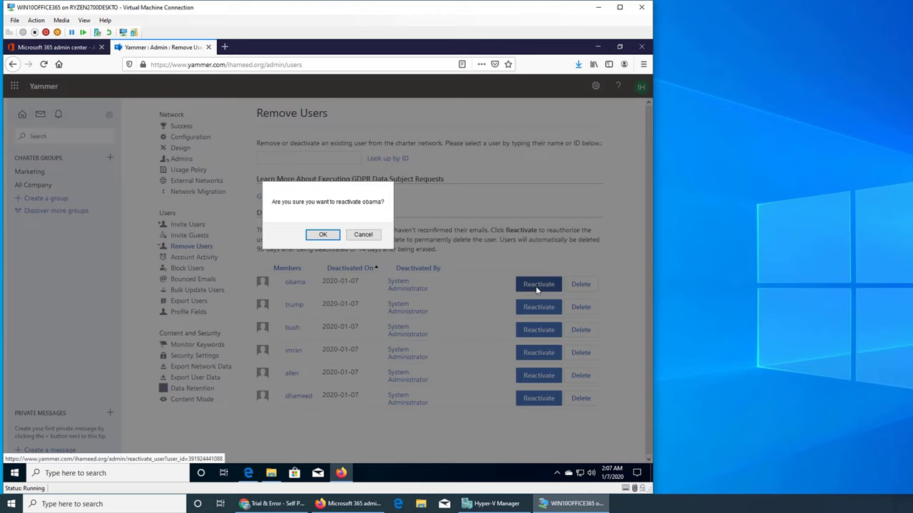
left_click(322, 235)
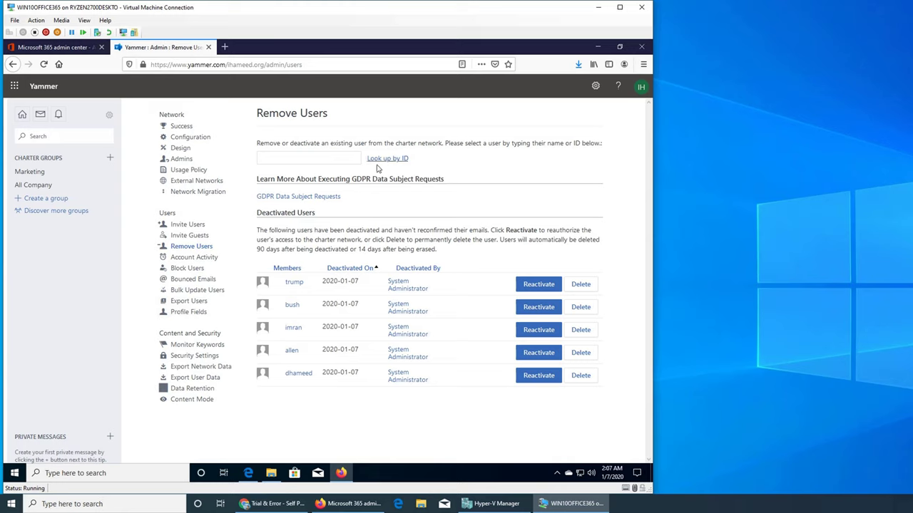
Look up user 'obama' to bring up their card with deactivate and removal options.
left_click(345, 155)
type("obama")
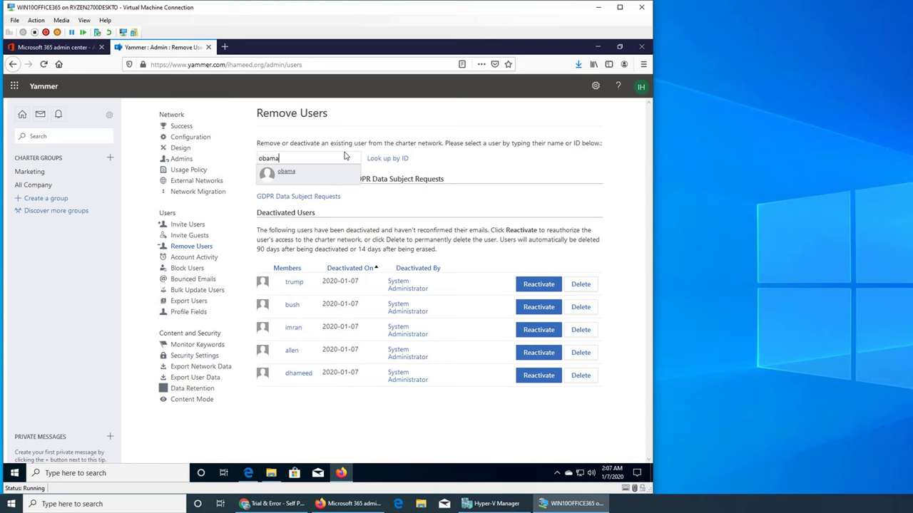
left_click(298, 175)
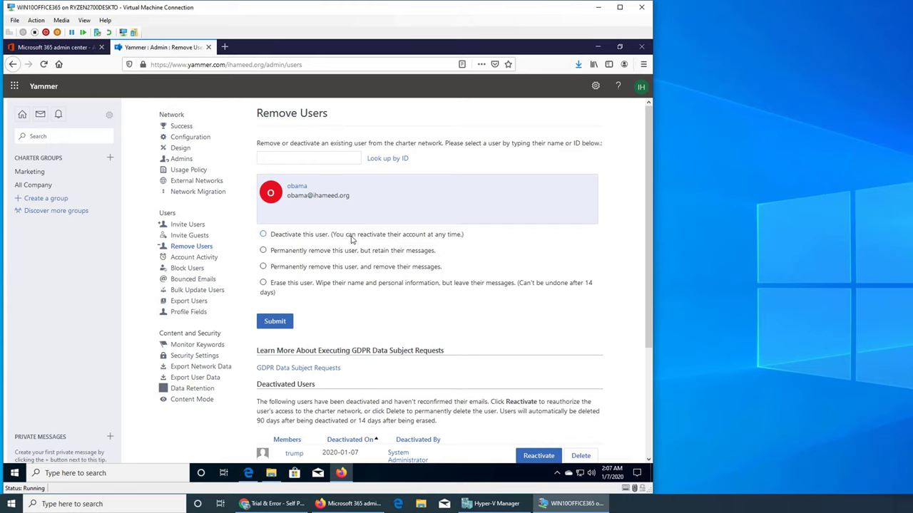
scroll(413, 314, "down", 3)
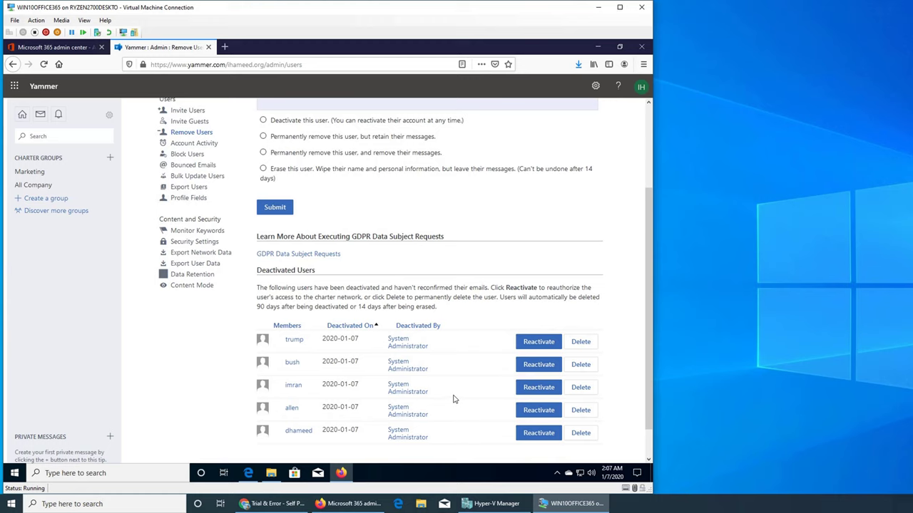
scroll(454, 399, "up", 3)
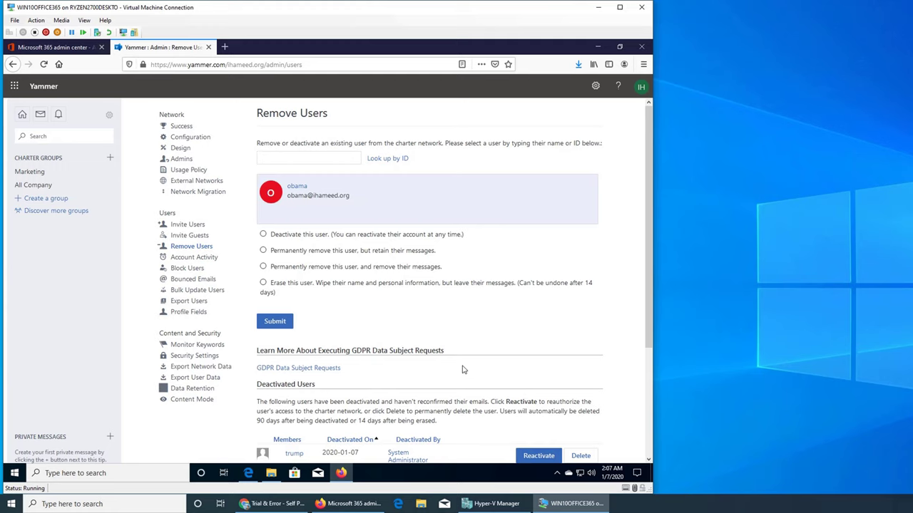
scroll(467, 360, "down", 4)
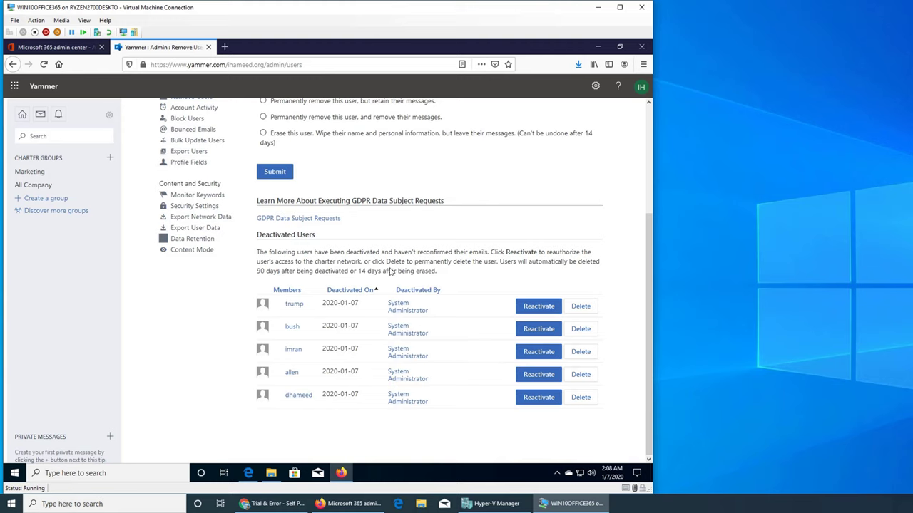
left_click(65, 48)
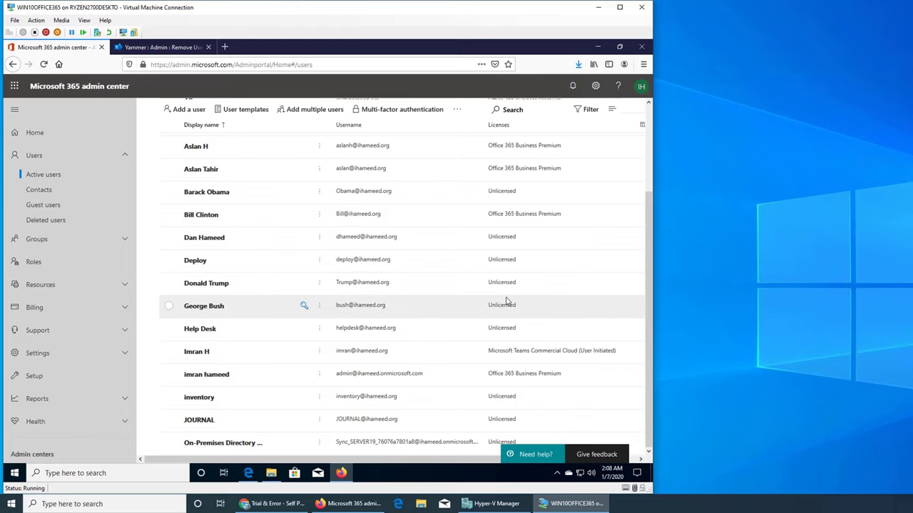
left_click(143, 49)
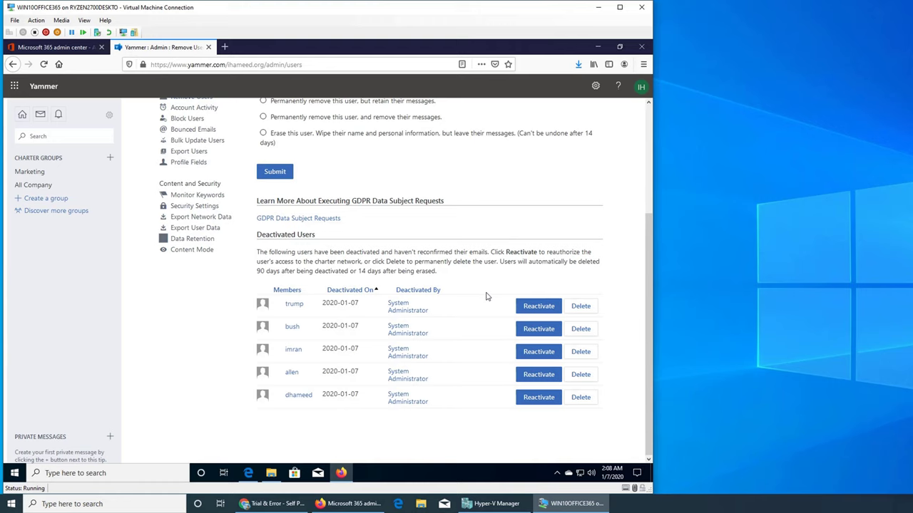
Review the five deactivated users, then go to the Block Users admin page.
scroll(486, 296, "up", 3)
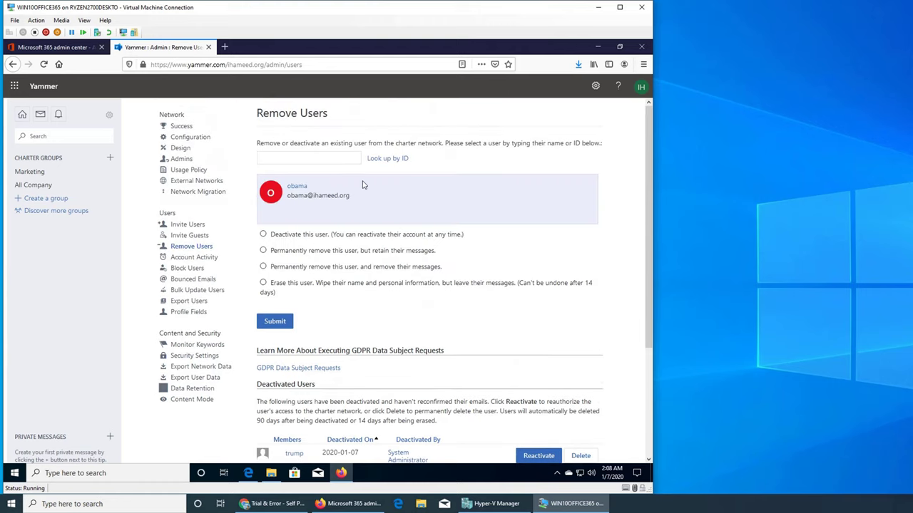
left_click(291, 160)
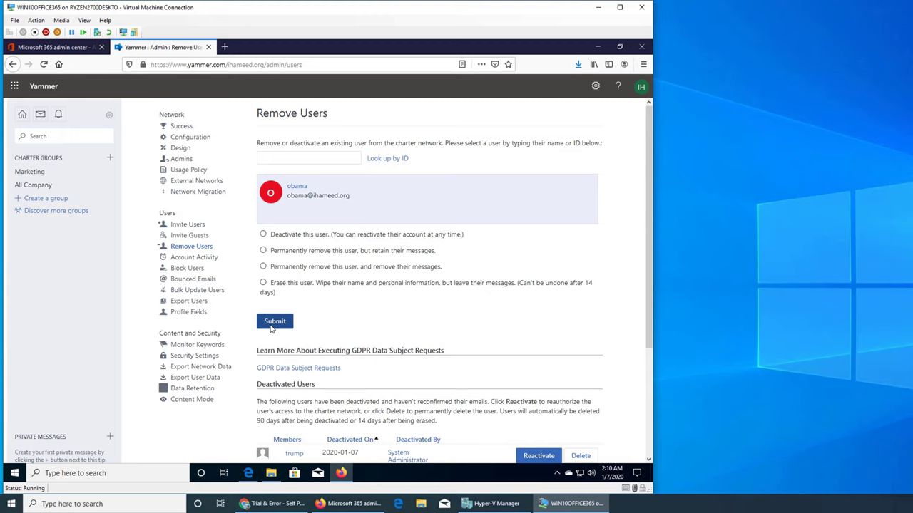
scroll(502, 374, "down", 3)
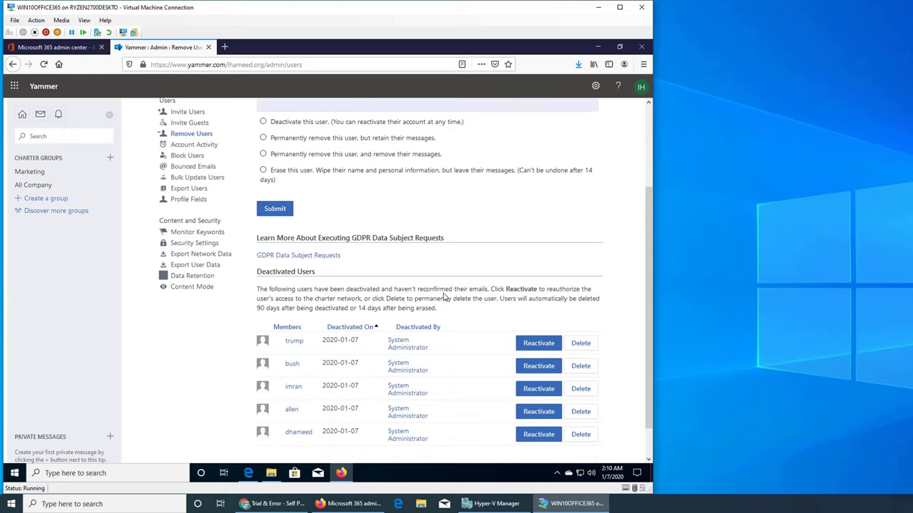
scroll(505, 369, "up", 3)
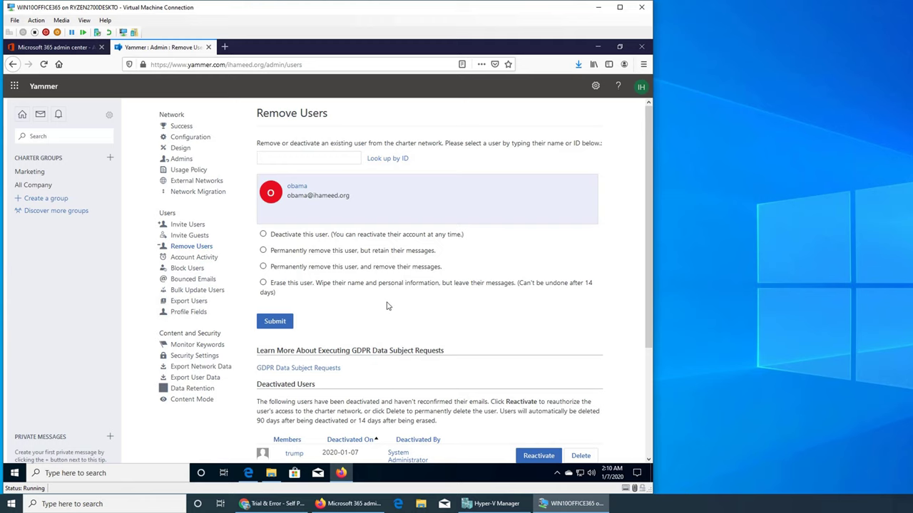
scroll(460, 340, "down", 4)
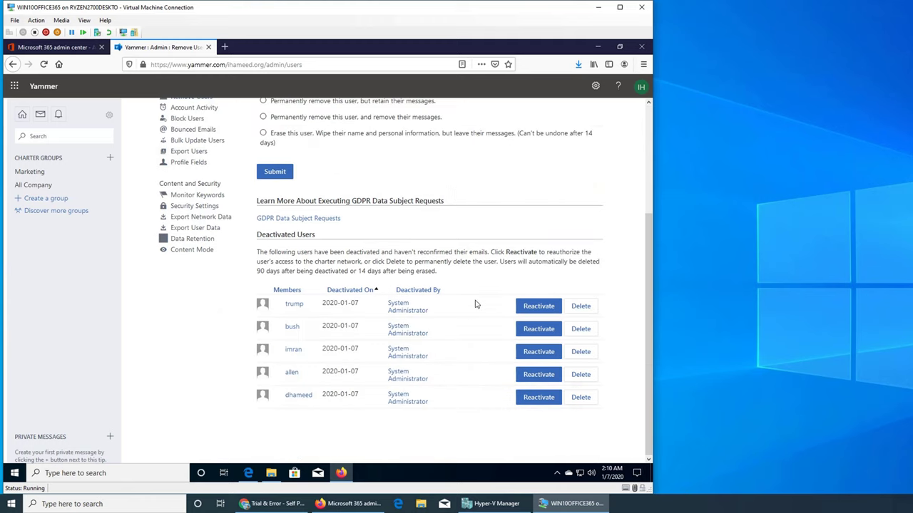
scroll(517, 375, "up", 4)
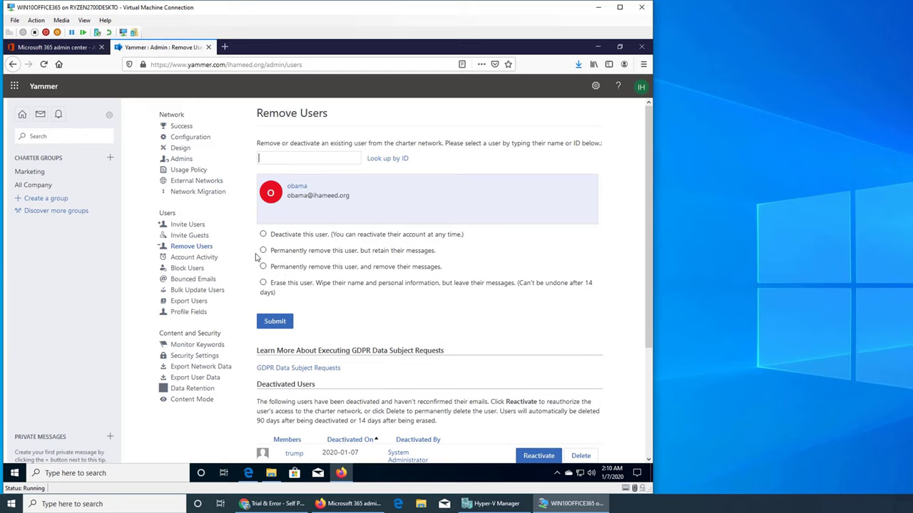
left_click(187, 268)
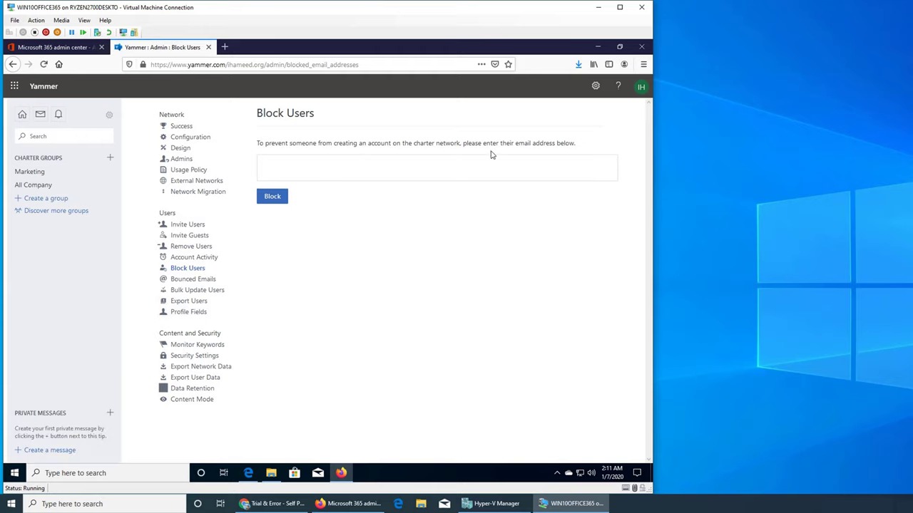
left_click(436, 177)
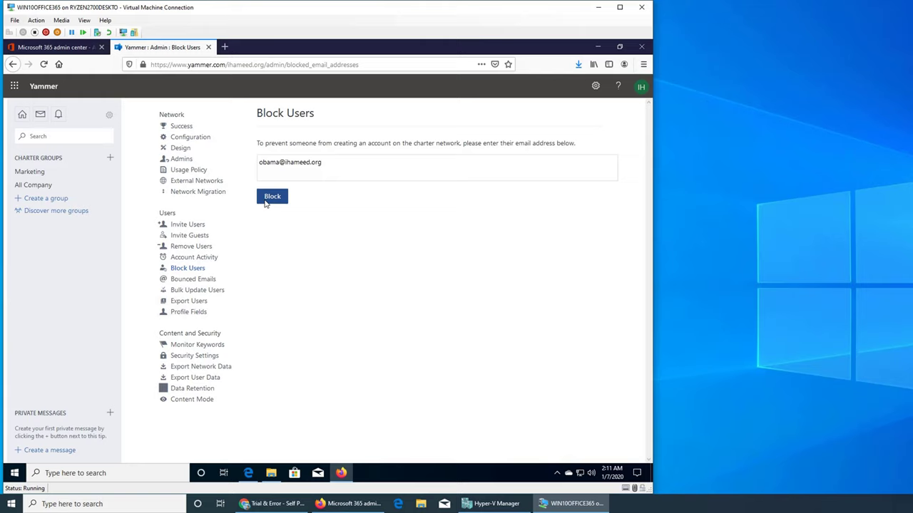
left_click(271, 197)
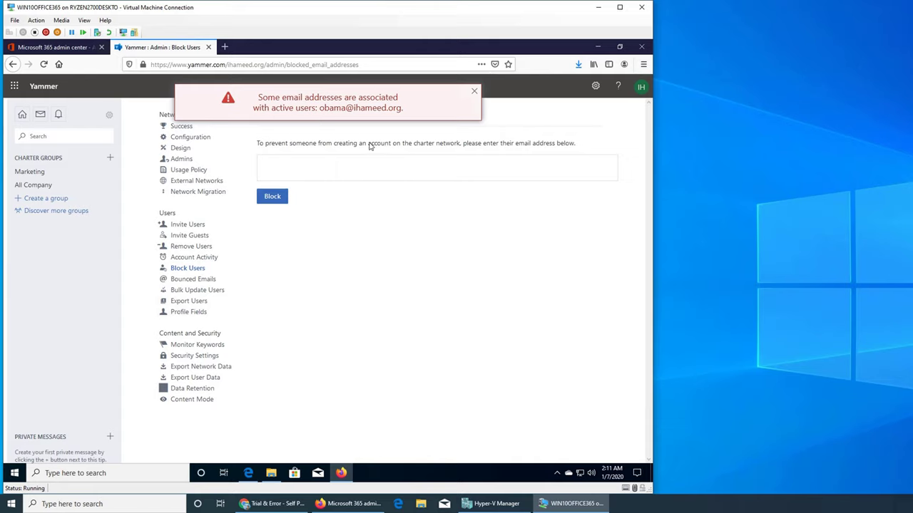
left_click(474, 95)
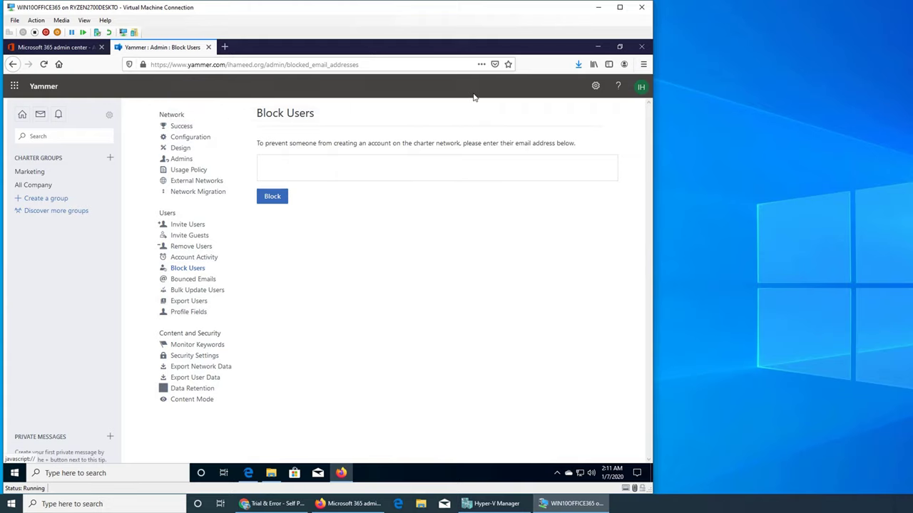
left_click(419, 165)
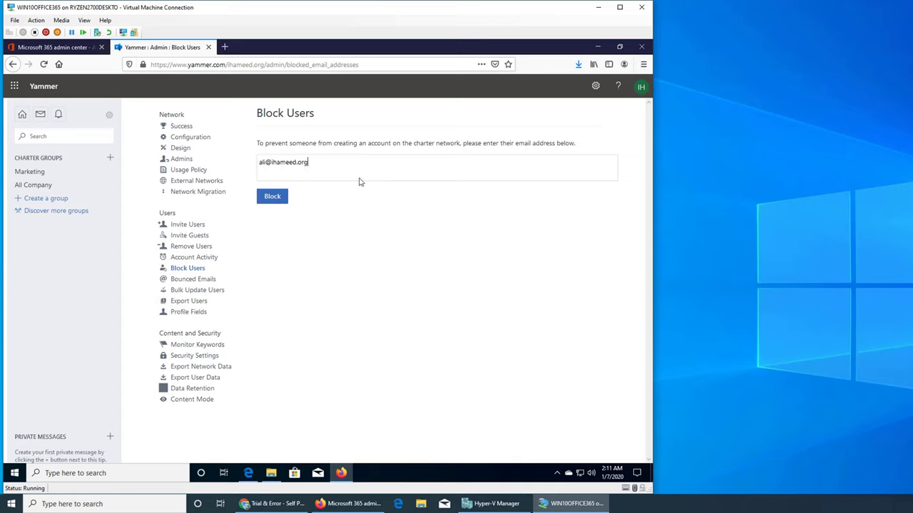
left_click(280, 200)
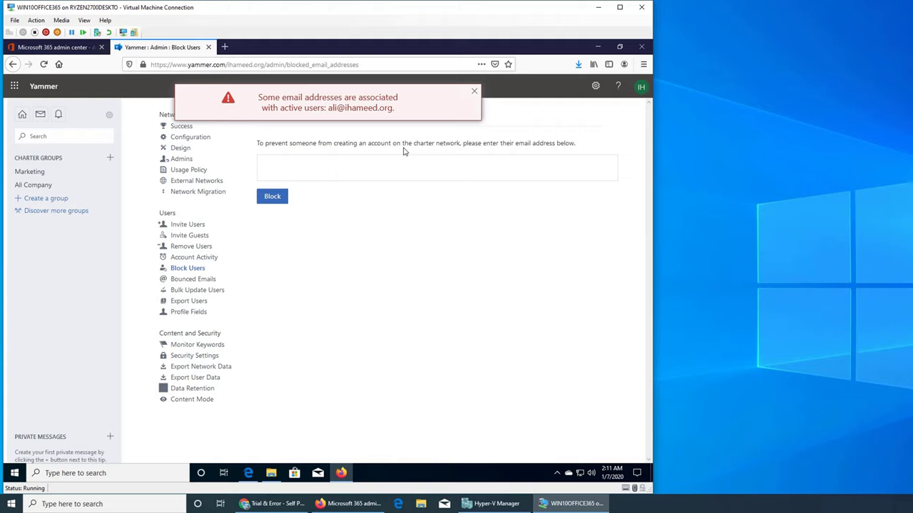
left_click(475, 94)
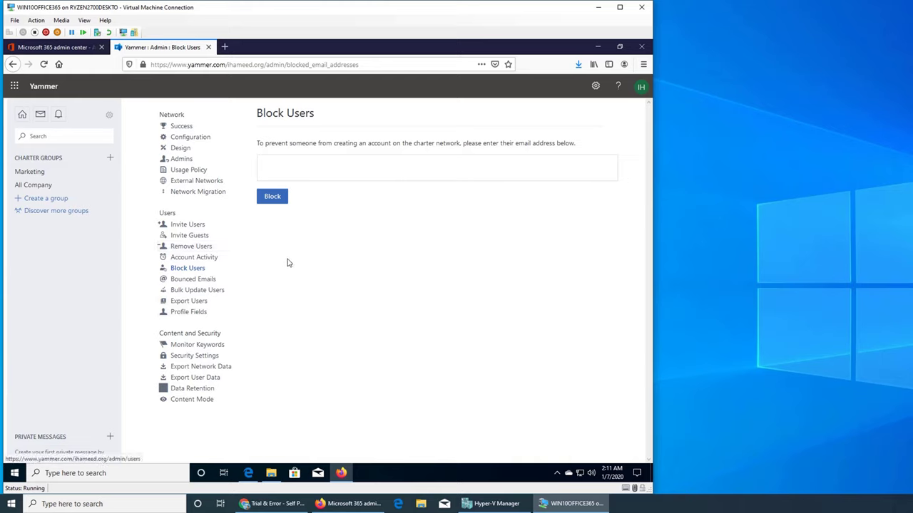
left_click(213, 246)
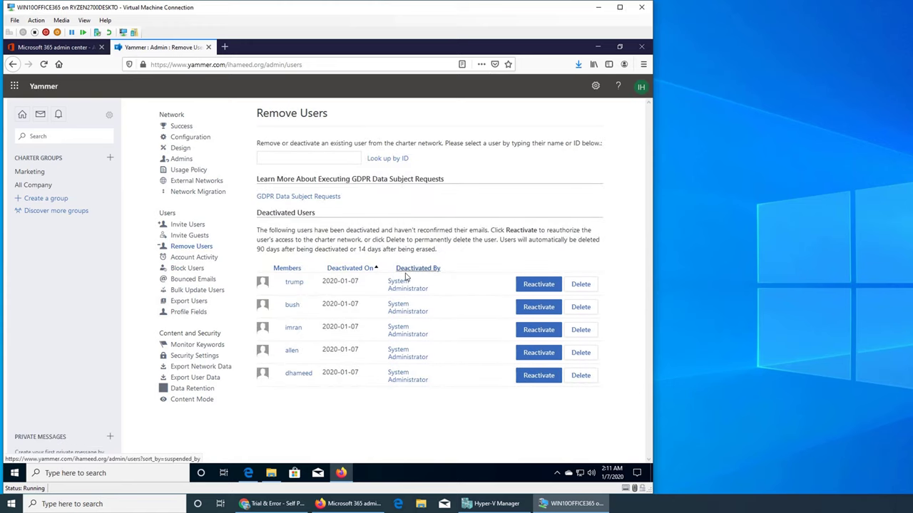
left_click(292, 283)
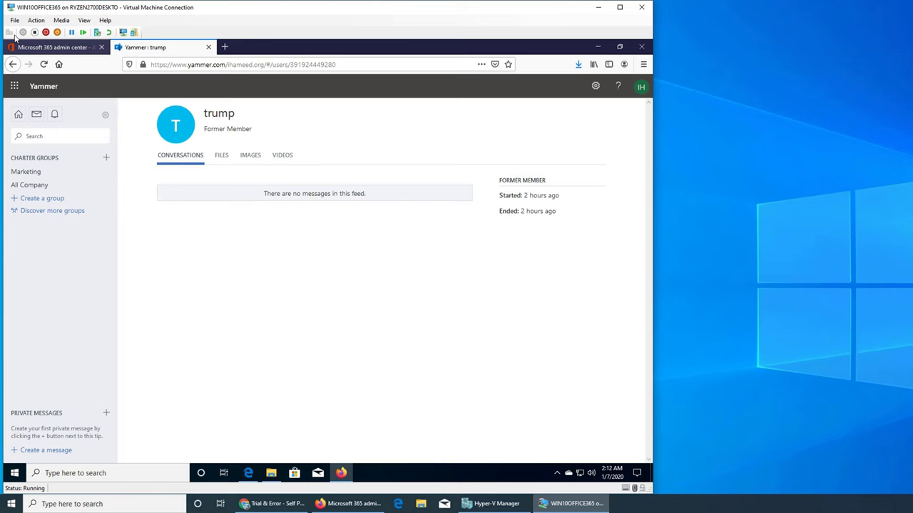
left_click(12, 65)
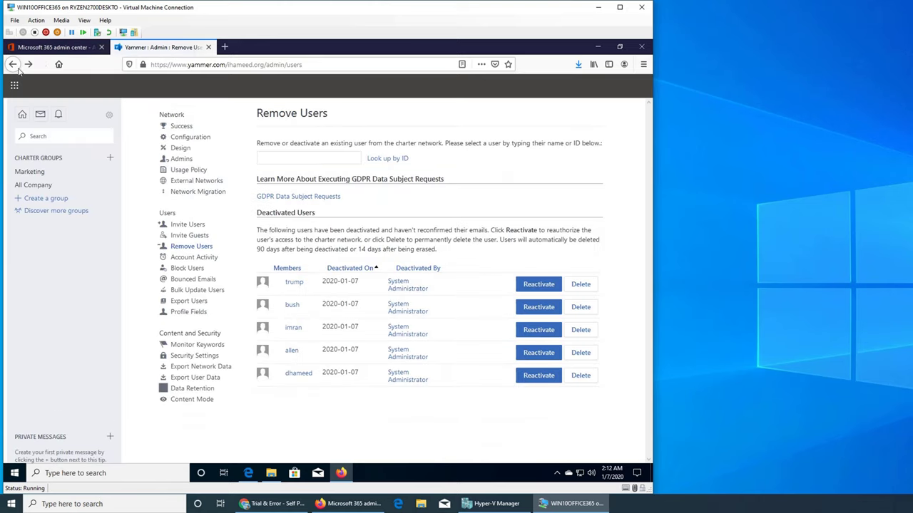
left_click(207, 268)
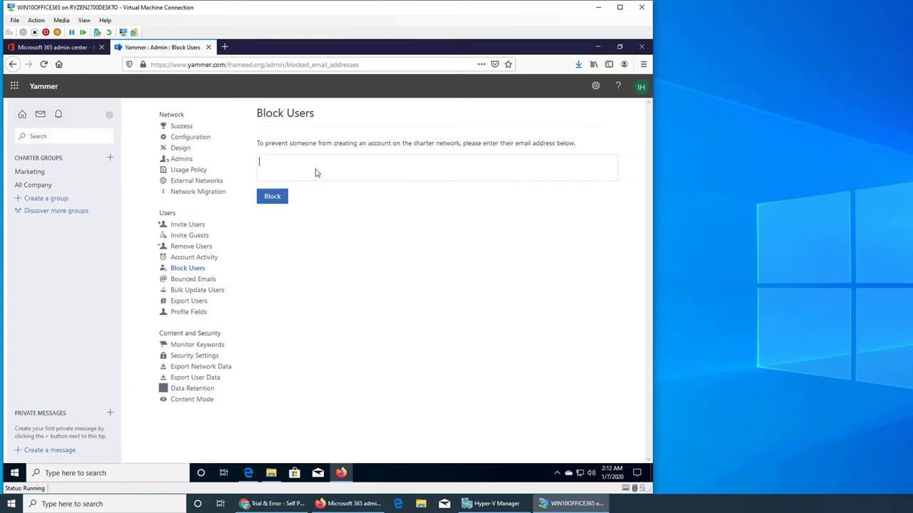
Block an external outlook.com email address, then unblock it from the Blocked Email Addresses list.
left_click(317, 174)
left_click(271, 197)
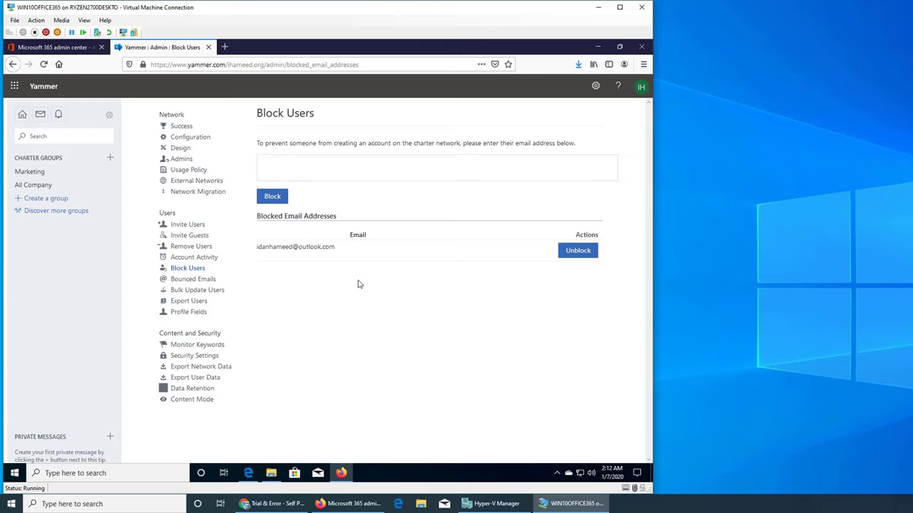
left_click(312, 168)
left_click(579, 251)
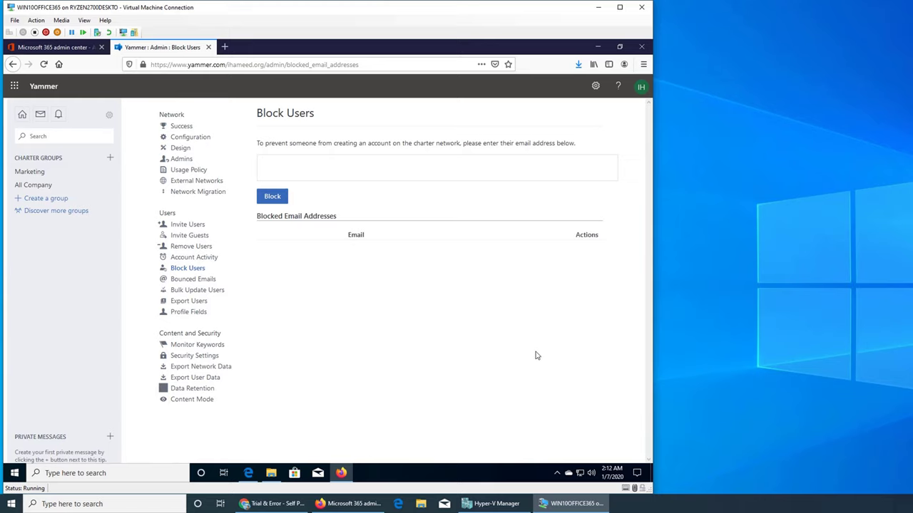